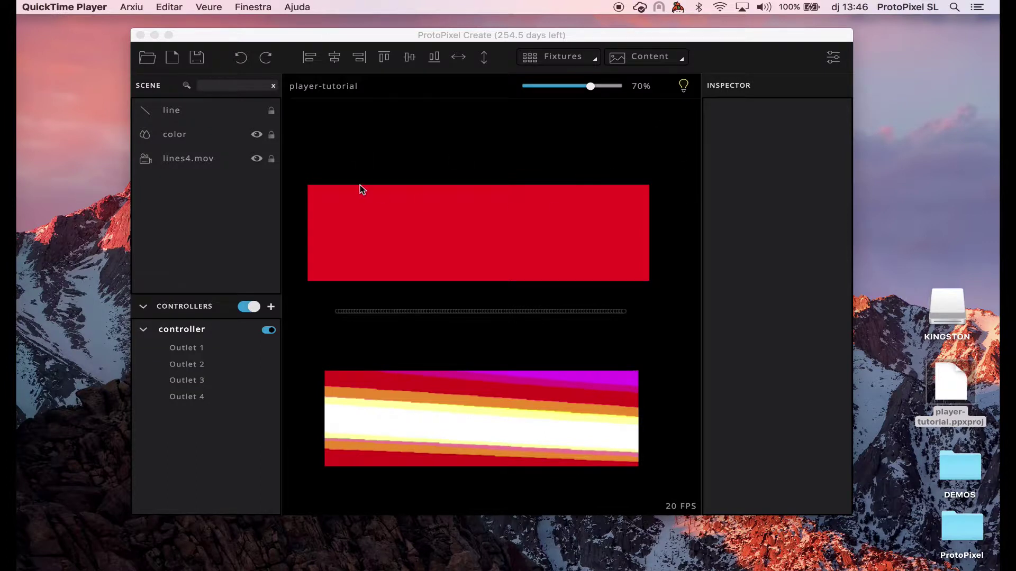
# - Inspect the line fixture's properties and its controller's connection details
pyautogui.click(382, 313)
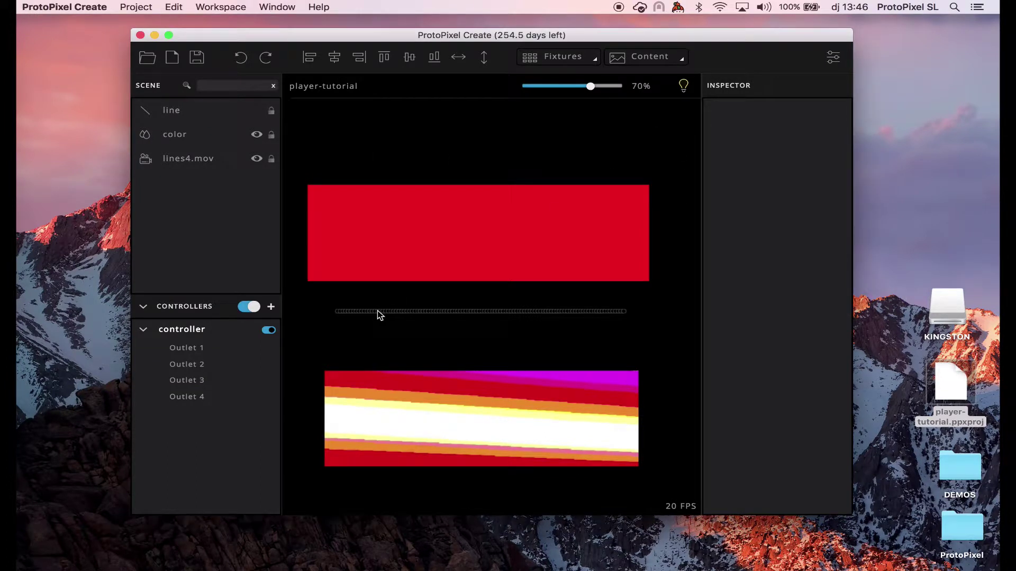
pyautogui.click(373, 313)
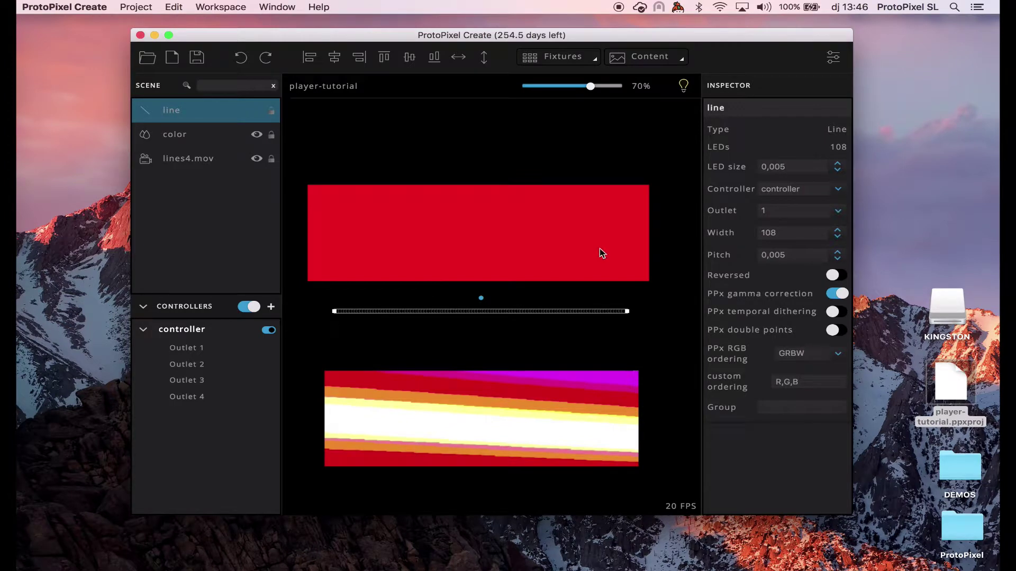
pyautogui.click(213, 335)
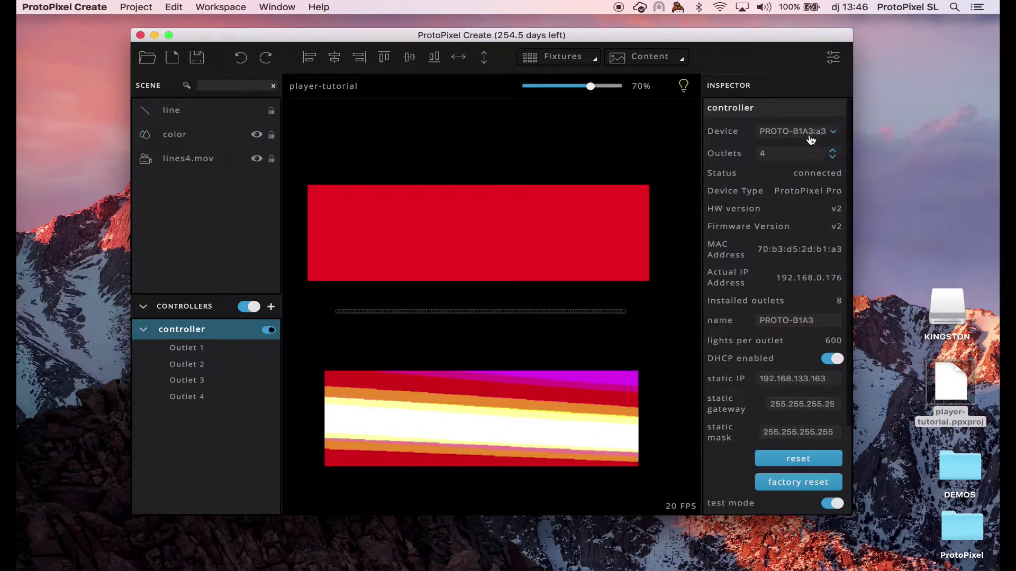
# - Nudge the red colour rectangle, then shift the lines4.mov video up toward the LED line
pyautogui.click(481, 167)
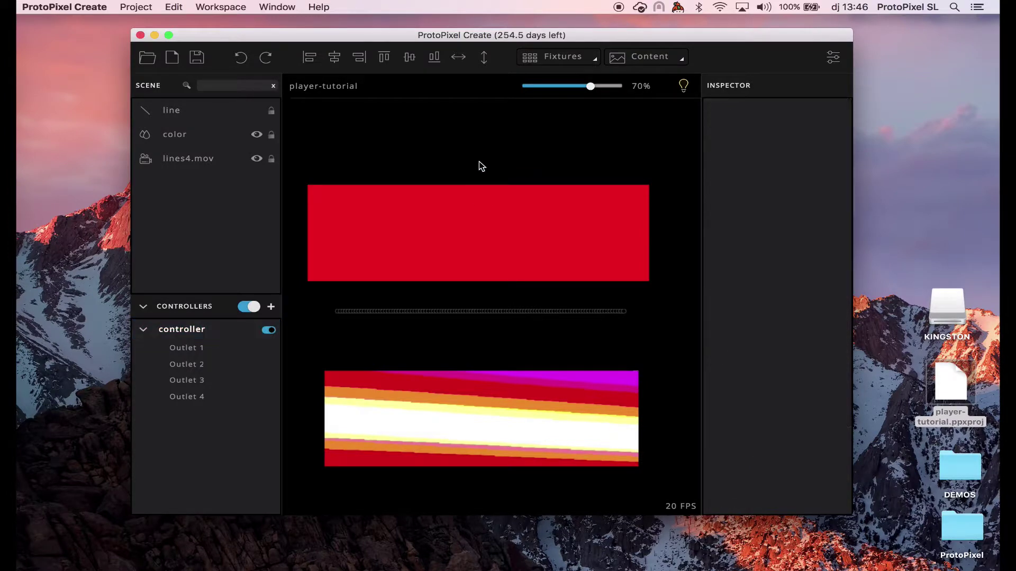
pyautogui.click(422, 222)
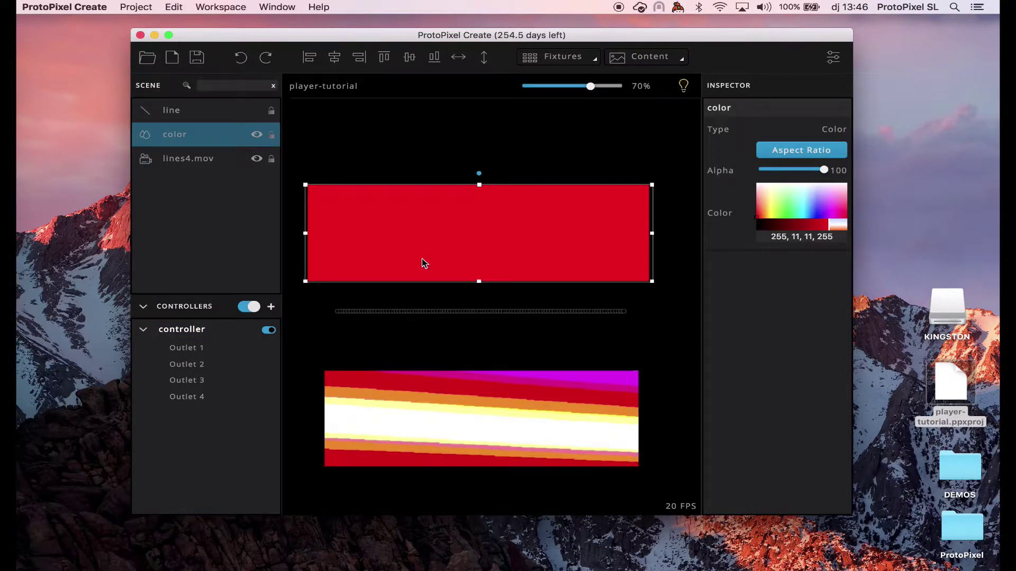
pyautogui.click(420, 407)
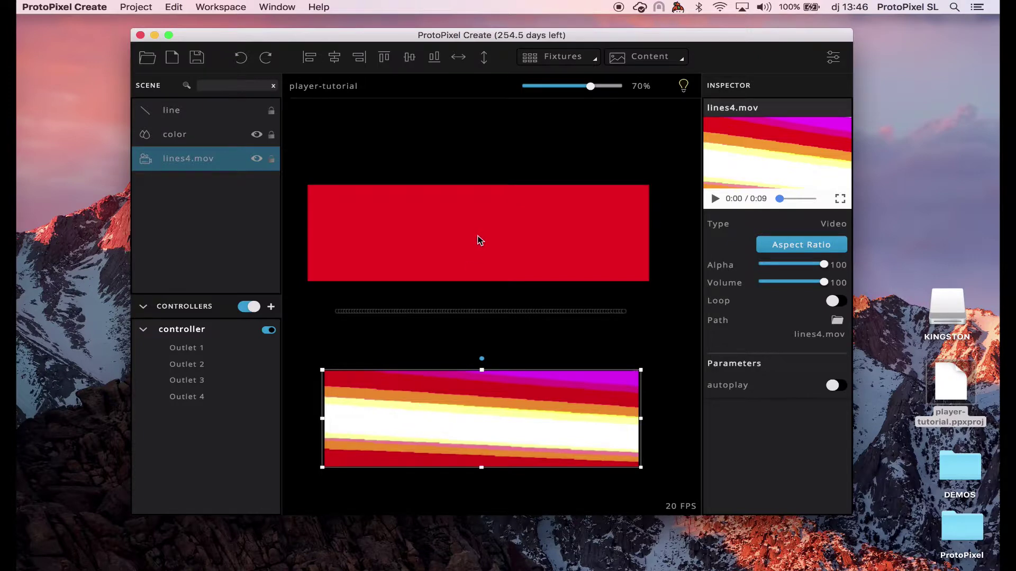
pyautogui.moveTo(478, 230)
pyautogui.mouseDown()
pyautogui.moveTo(482, 308)
pyautogui.moveTo(479, 229)
pyautogui.mouseUp()
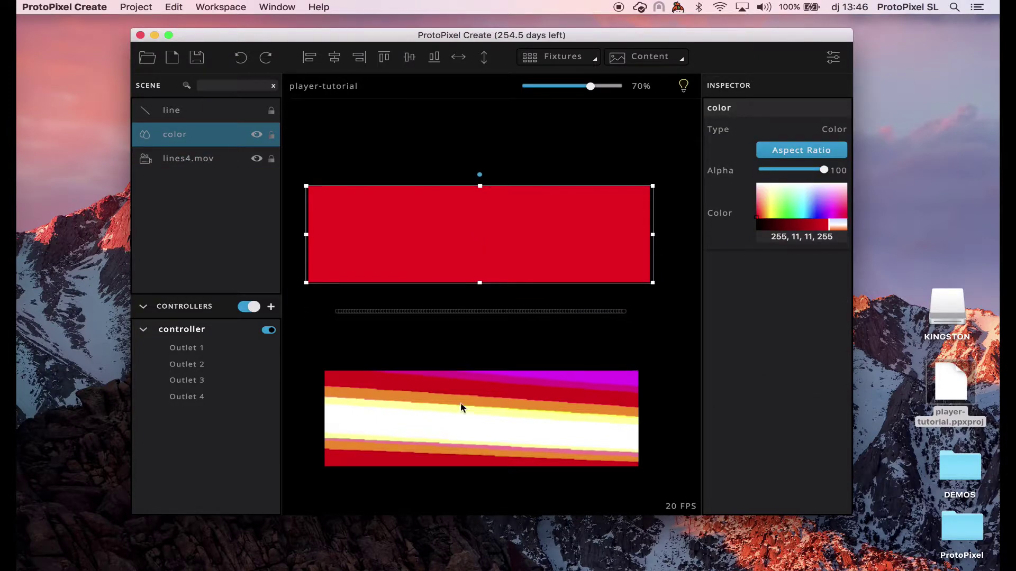
pyautogui.moveTo(459, 405)
pyautogui.mouseDown()
pyautogui.moveTo(459, 328)
pyautogui.moveTo(458, 393)
pyautogui.mouseUp()
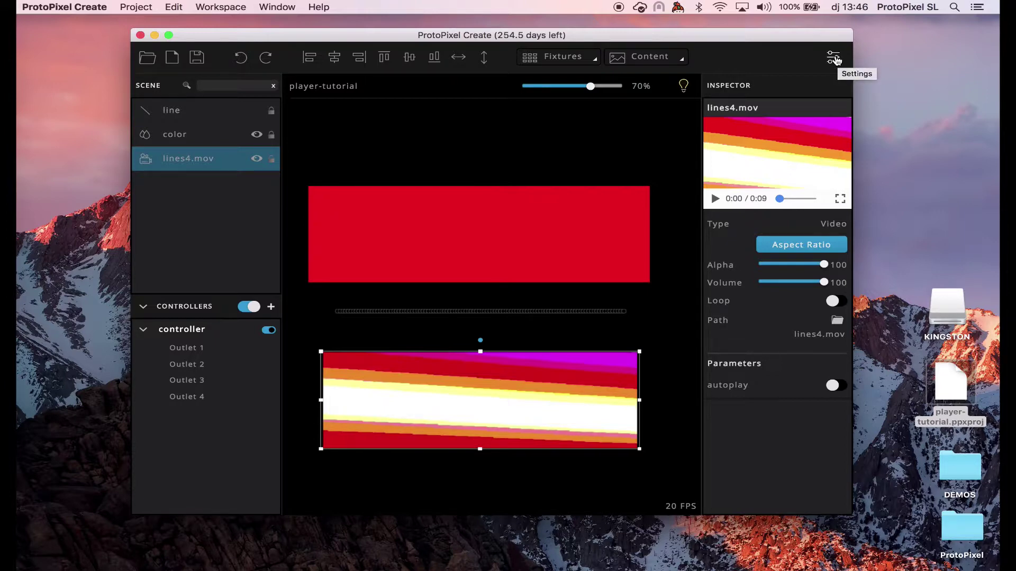
# - Rename the recording from Plasma to Red and set /Volumes/KINGSTON as the Media Device
pyautogui.click(834, 59)
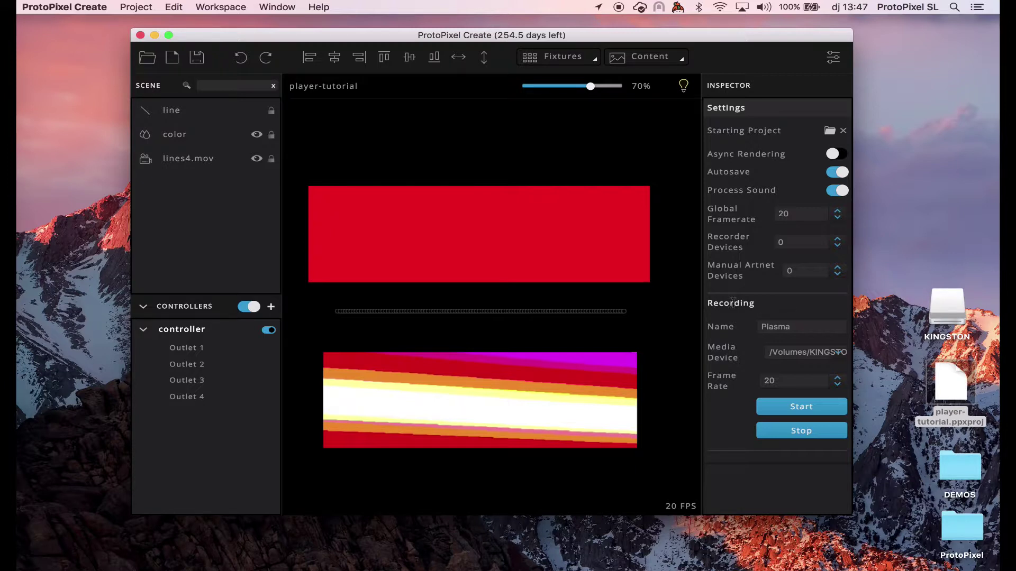
pyautogui.moveTo(797, 330); pyautogui.dragTo(734, 331)
pyautogui.press('BackSpace')
pyautogui.click(800, 355)
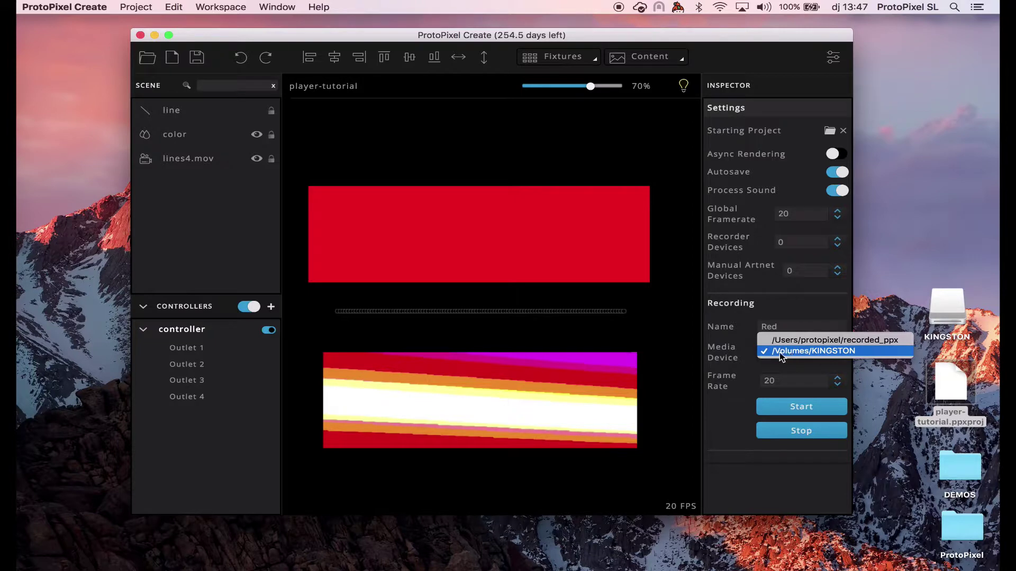
pyautogui.click(792, 352)
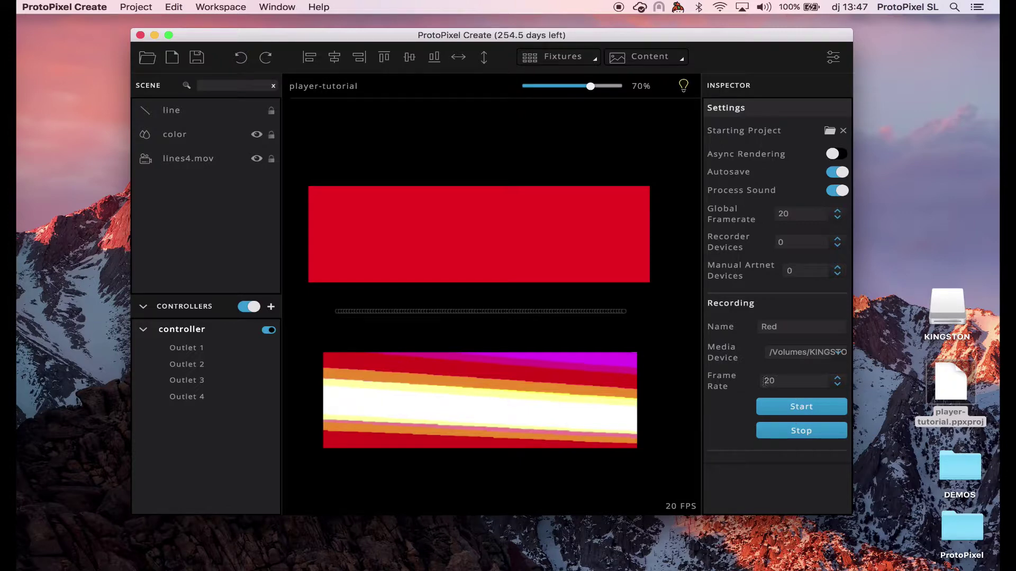
# - Start the Red recording with the red rectangle dragged down onto the LED line
pyautogui.click(804, 411)
pyautogui.moveTo(618, 245); pyautogui.dragTo(619, 298)
pyautogui.click(668, 326)
pyautogui.click(833, 57)
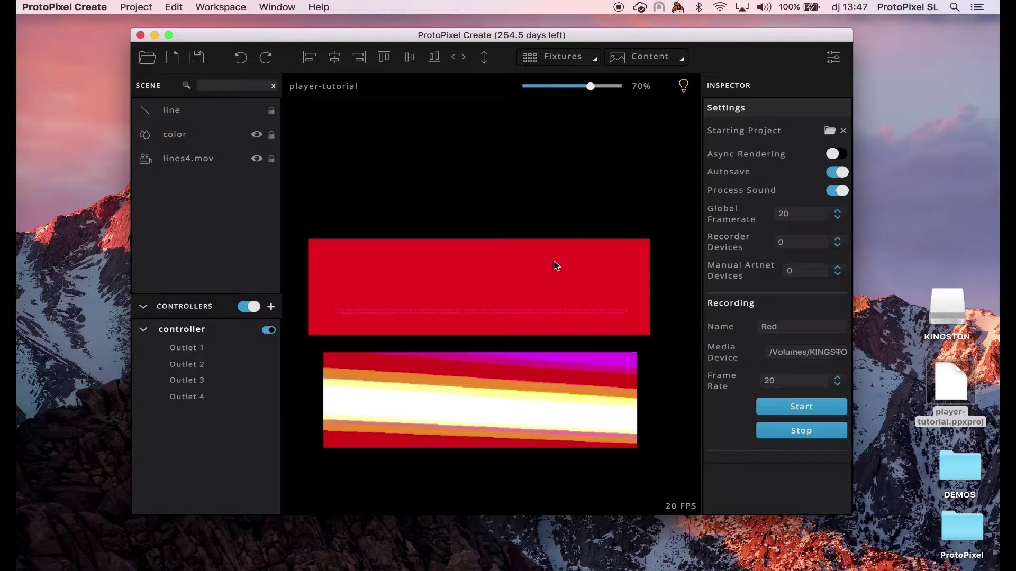
# - Move the red rectangle off the LED line and preview lines4.mov from its start
pyautogui.moveTo(548, 267); pyautogui.dragTo(559, 190)
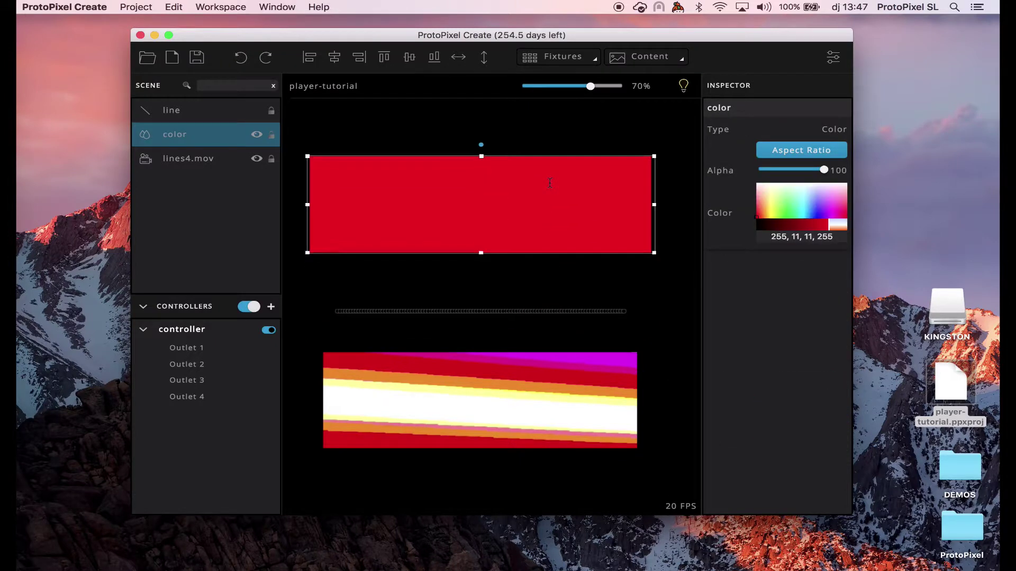
pyautogui.click(614, 281)
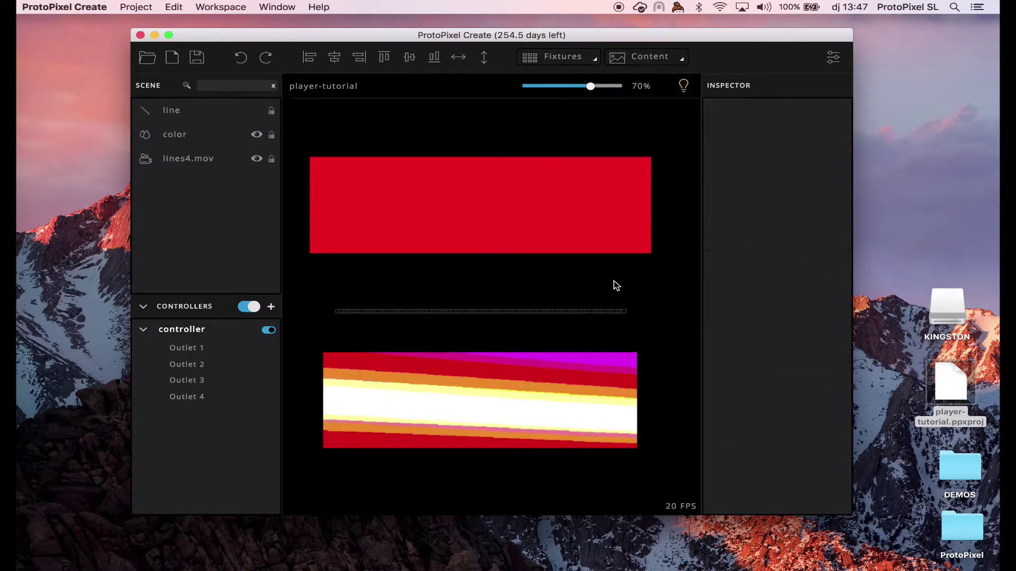
pyautogui.click(578, 416)
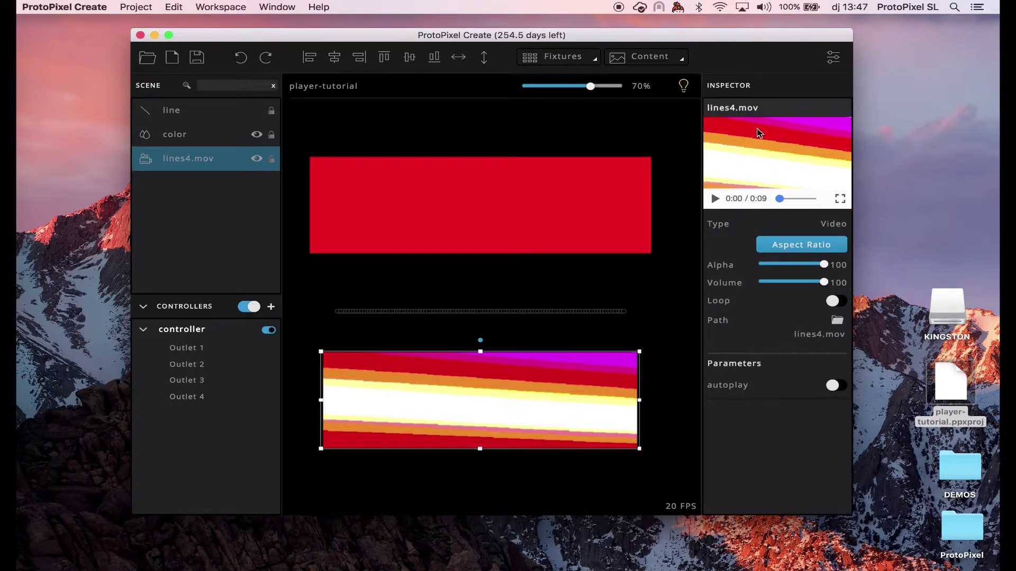
pyautogui.click(715, 199)
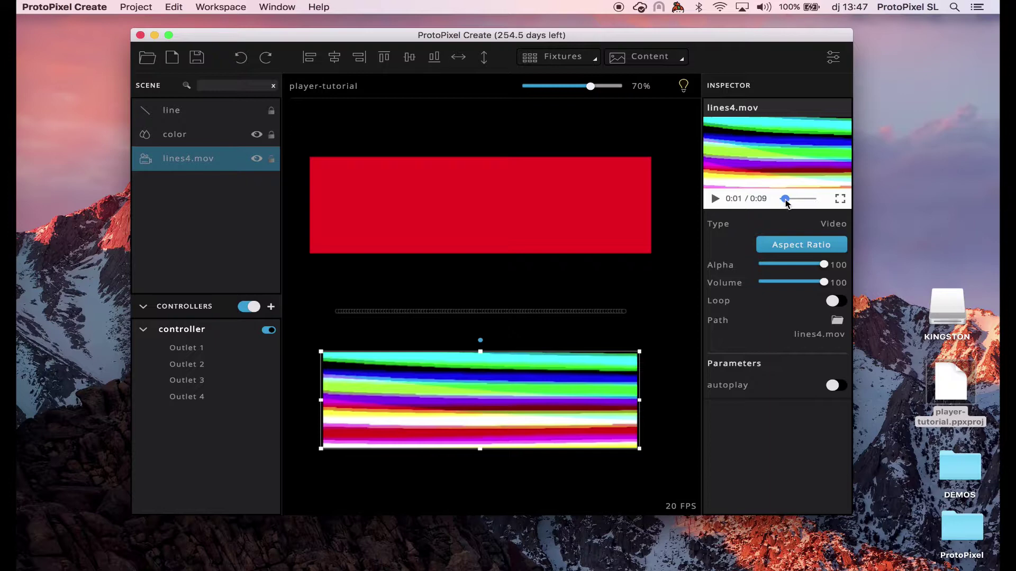
pyautogui.moveTo(785, 199); pyautogui.dragTo(767, 204)
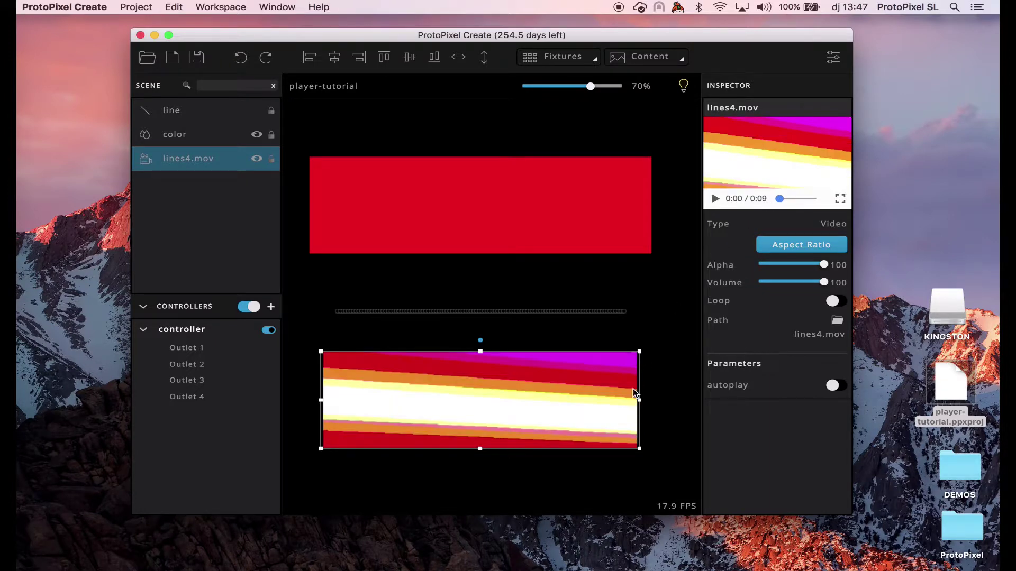
# - Turn on Loop for lines4.mov and play it over the LED line
pyautogui.click(835, 301)
pyautogui.moveTo(512, 416); pyautogui.dragTo(512, 335)
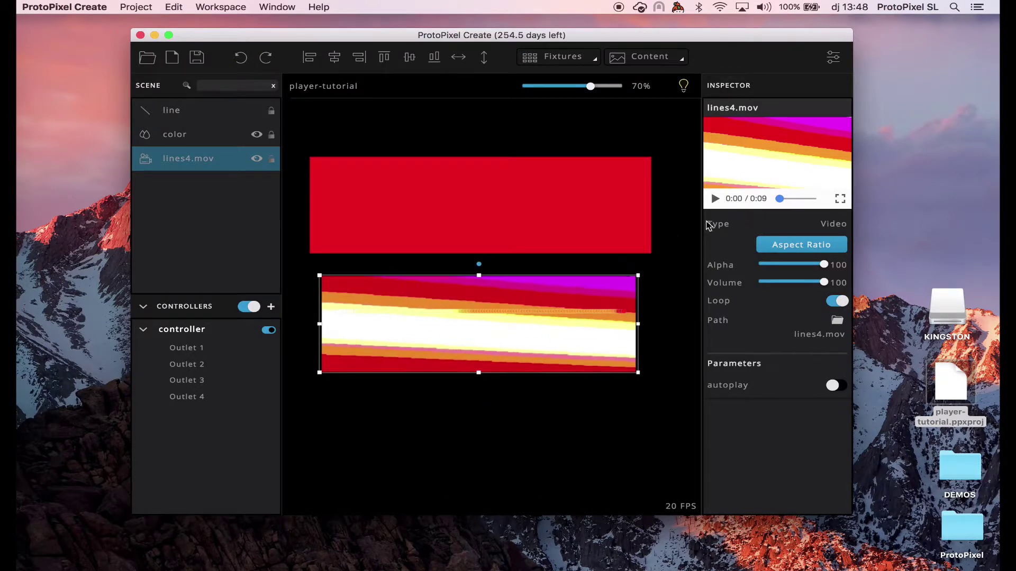
pyautogui.click(714, 198)
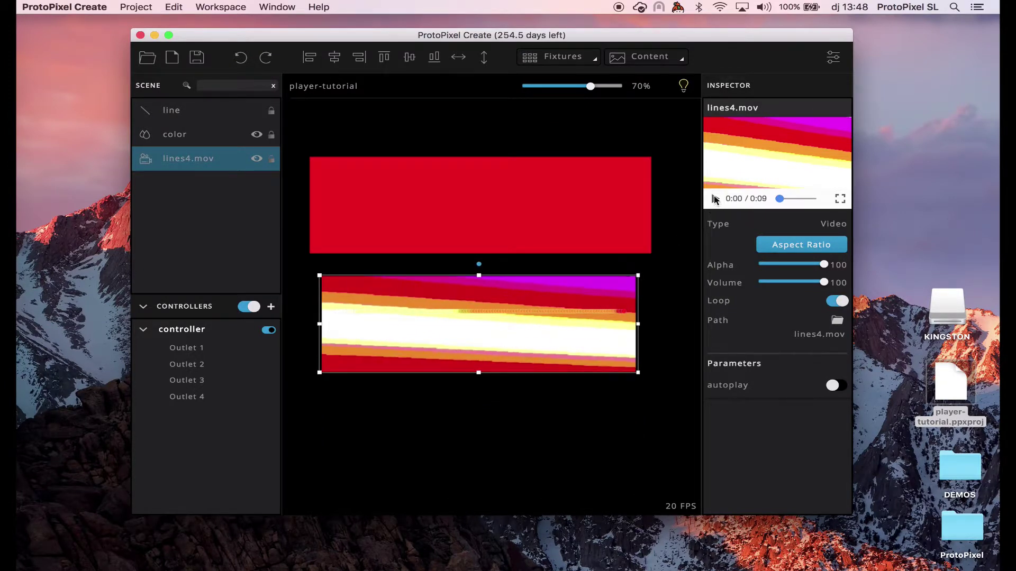
# - Rename the recording to Video and keep /Volumes/KINGSTON as the Media Device
pyautogui.click(659, 280)
pyautogui.click(831, 59)
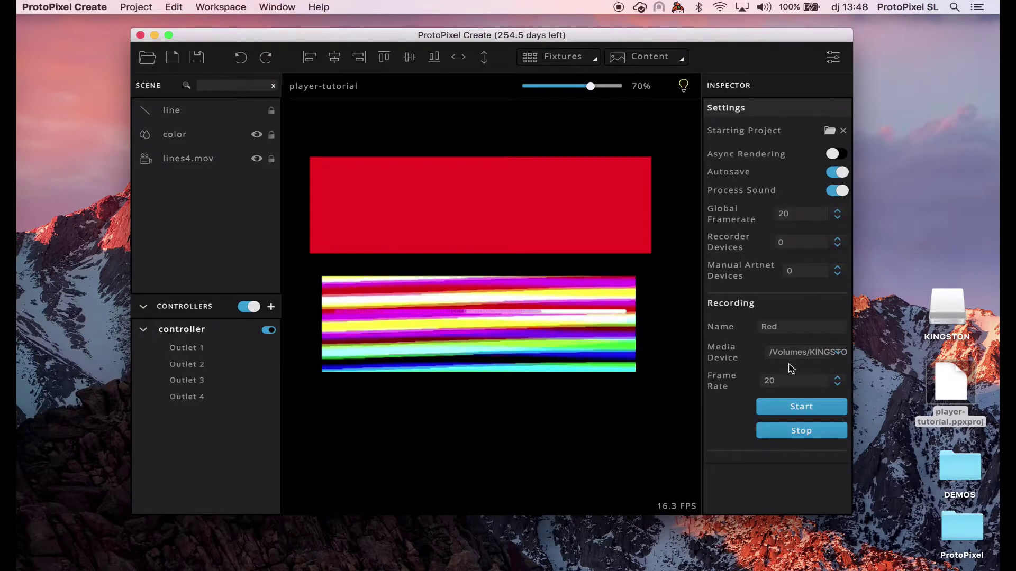
pyautogui.press('super+a')
pyautogui.write('V')
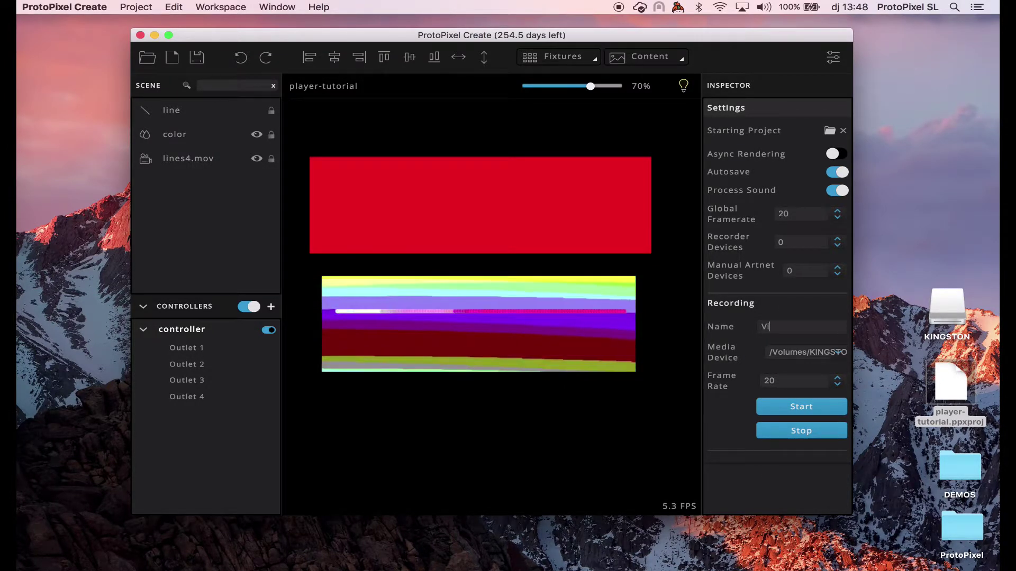
pyautogui.click(809, 357)
pyautogui.click(731, 358)
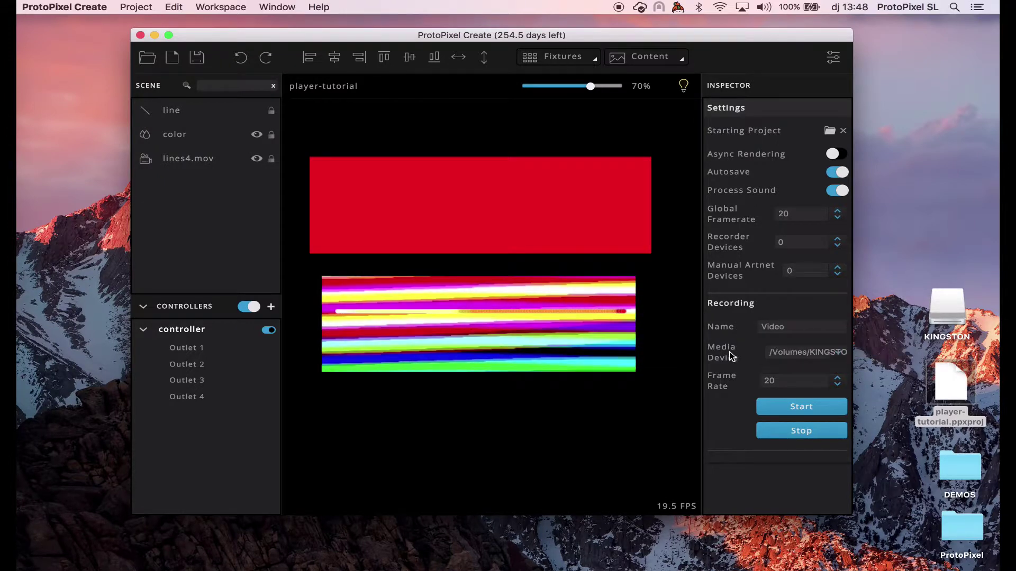
# - Record the looping video while previewing on the LED line, then stop and pause lines4.mov
pyautogui.click(803, 411)
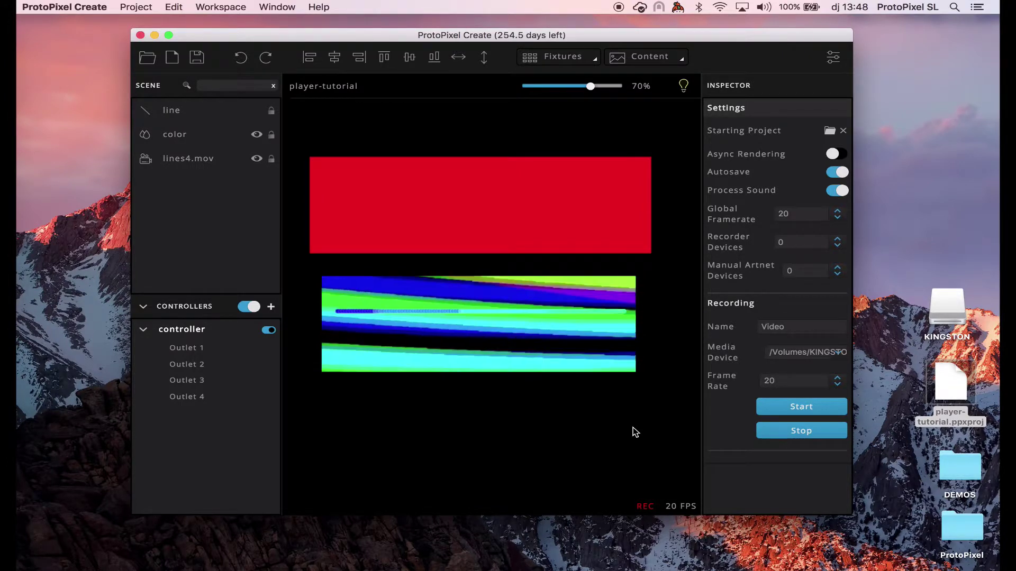
pyautogui.click(684, 86)
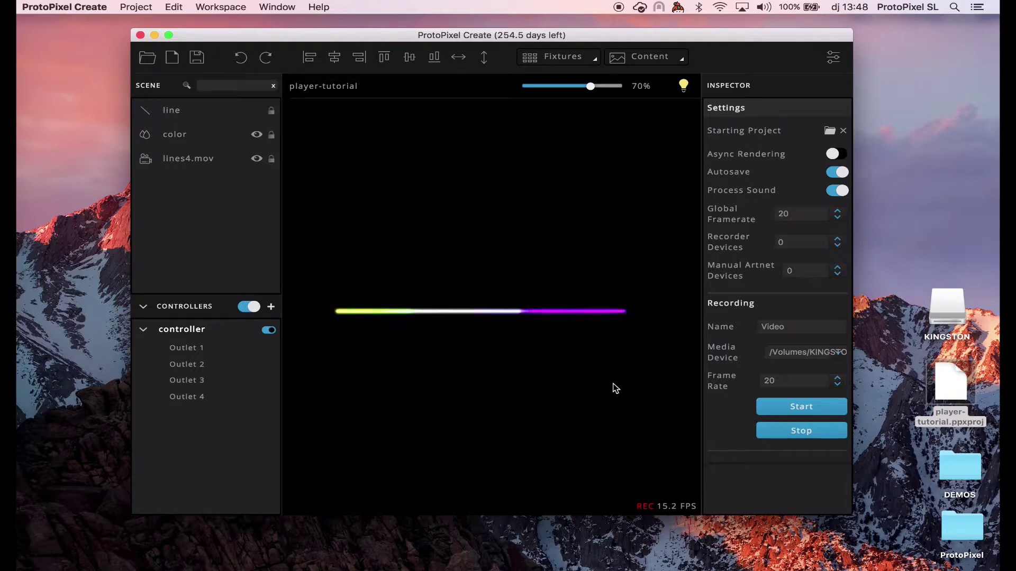
pyautogui.click(790, 437)
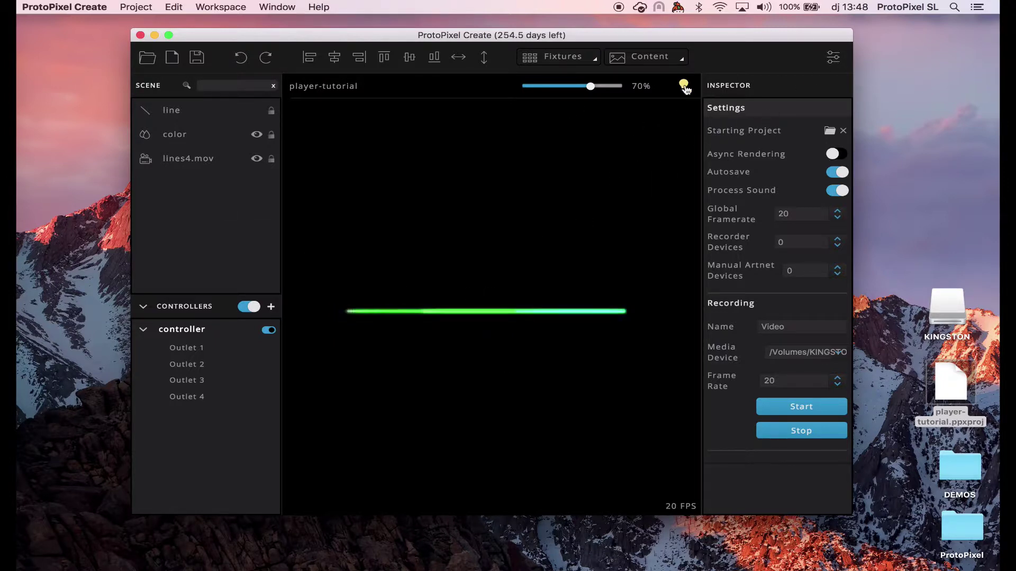
pyautogui.press('l')
pyautogui.click(200, 161)
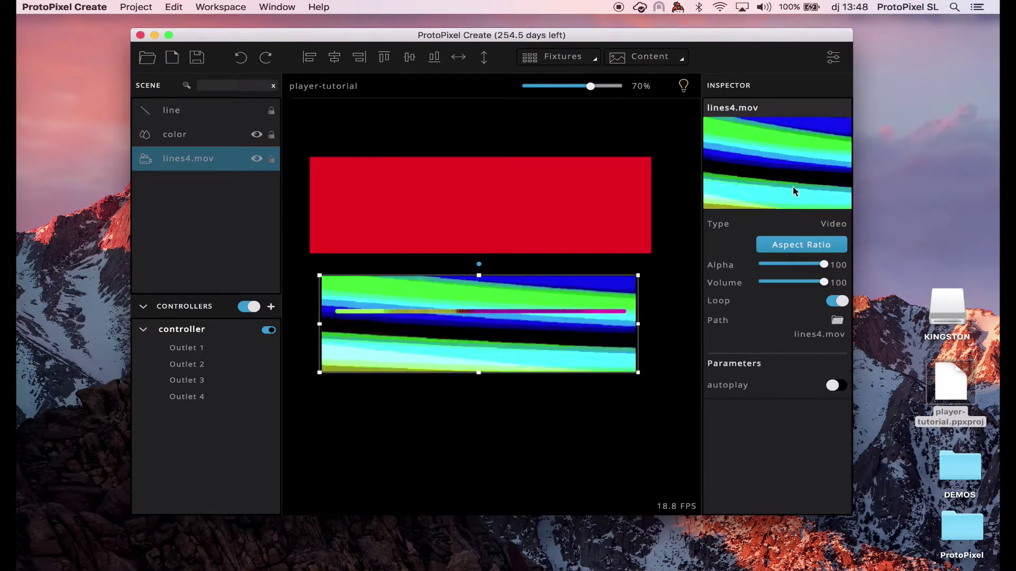
pyautogui.click(718, 201)
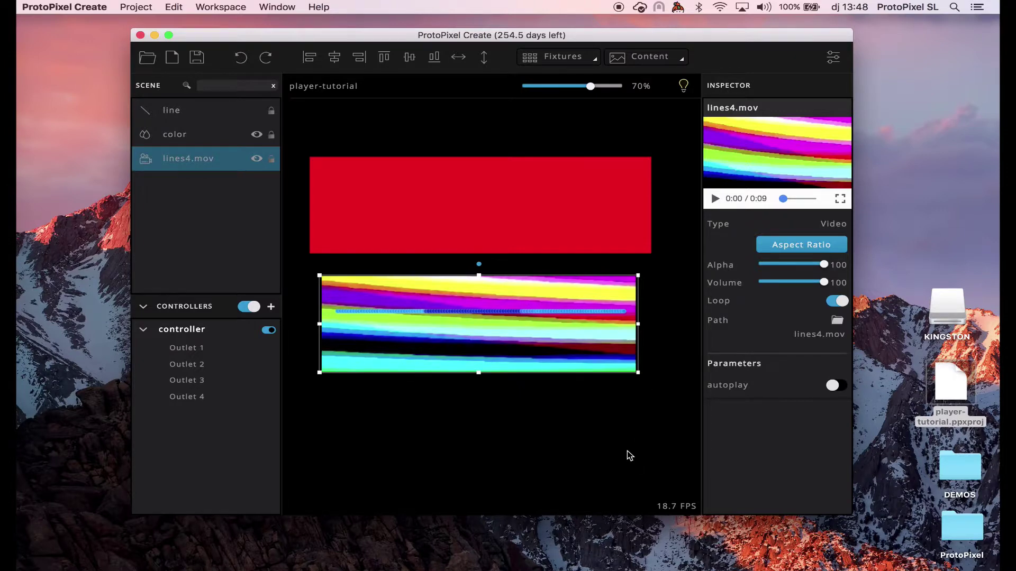
pyautogui.click(628, 446)
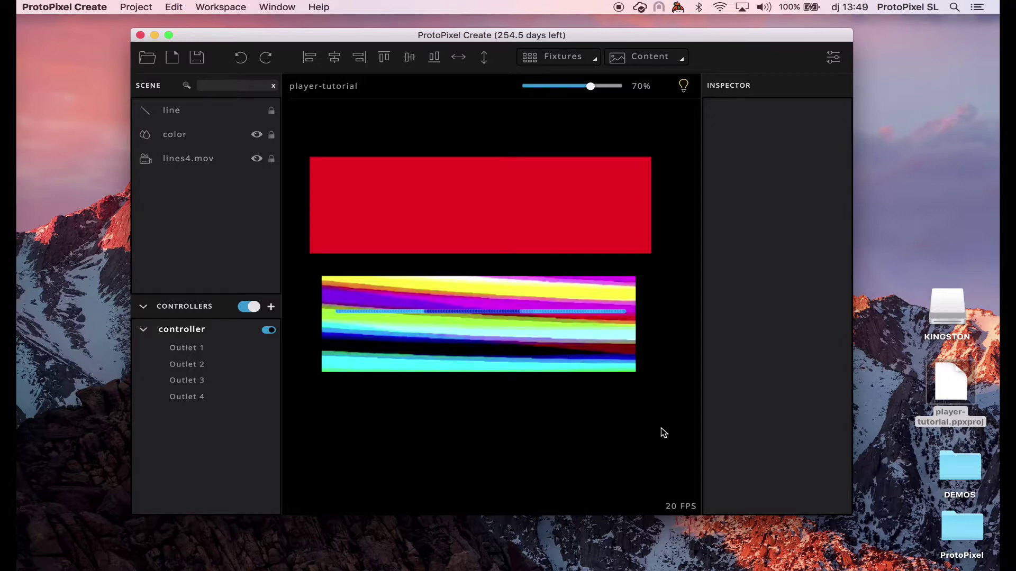
# - Eject the KINGSTON drive from the desktop and close the ProtoPixel Create project
pyautogui.click(937, 309)
pyautogui.rightClick(937, 310)
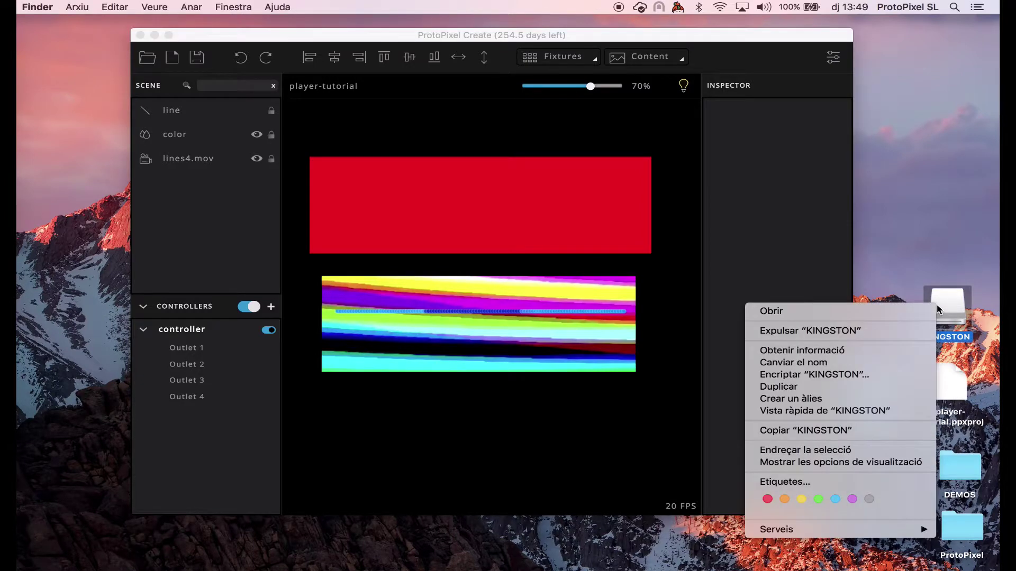
pyautogui.click(888, 329)
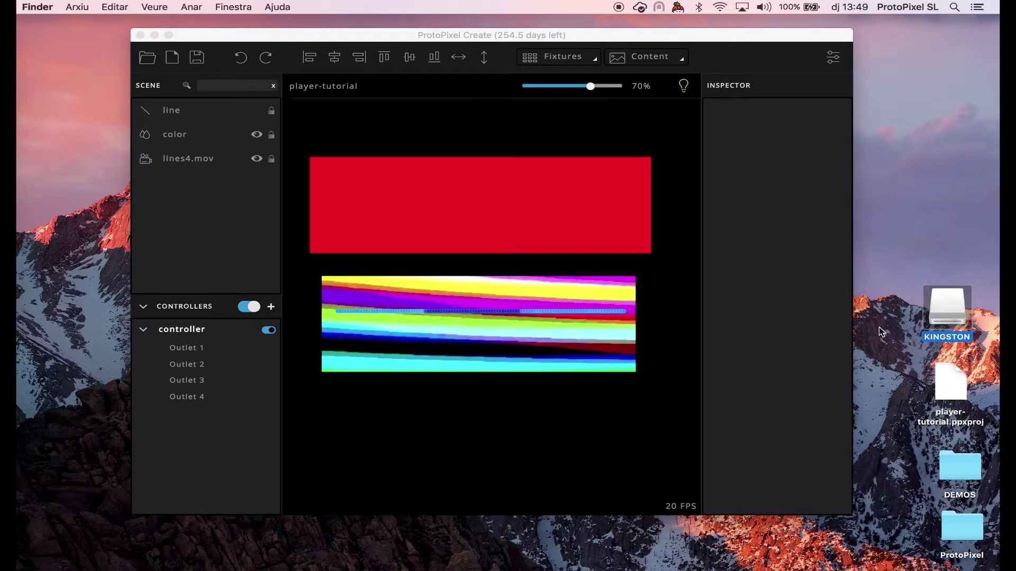
pyautogui.click(139, 35)
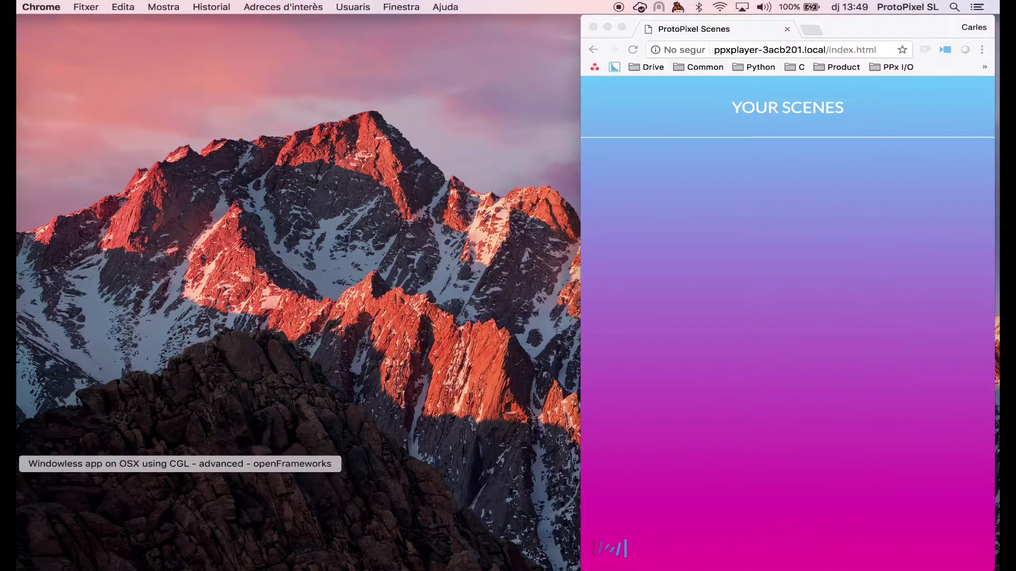
# - Join the ppxplayer-3ACB201 Wi-Fi network and reload the player's scenes page to show Red and Video
pyautogui.moveTo(870, 27); pyautogui.dragTo(799, 27)
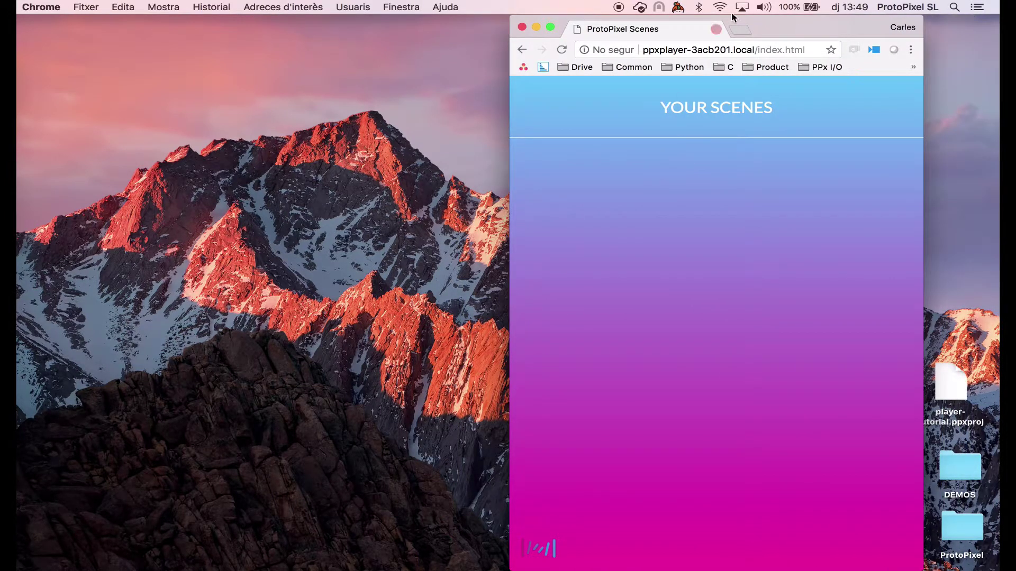
pyautogui.moveTo(642, 50); pyautogui.dragTo(731, 48)
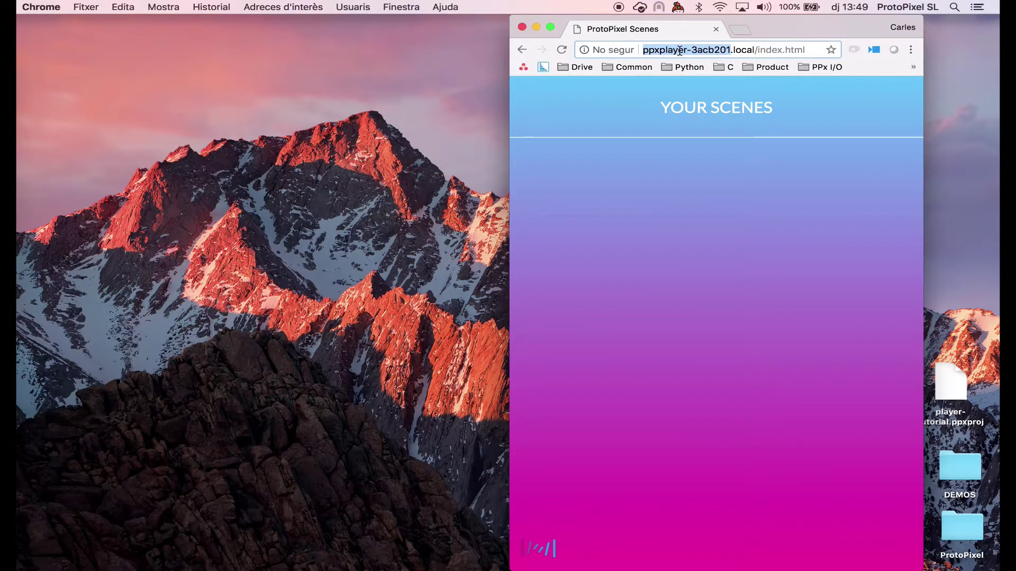
pyautogui.click(720, 6)
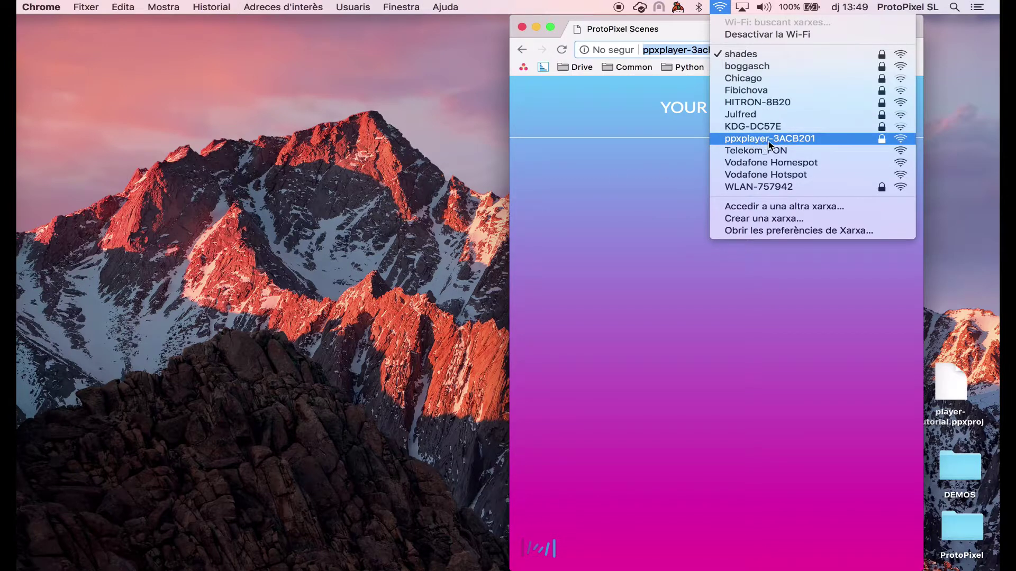
pyautogui.click(746, 140)
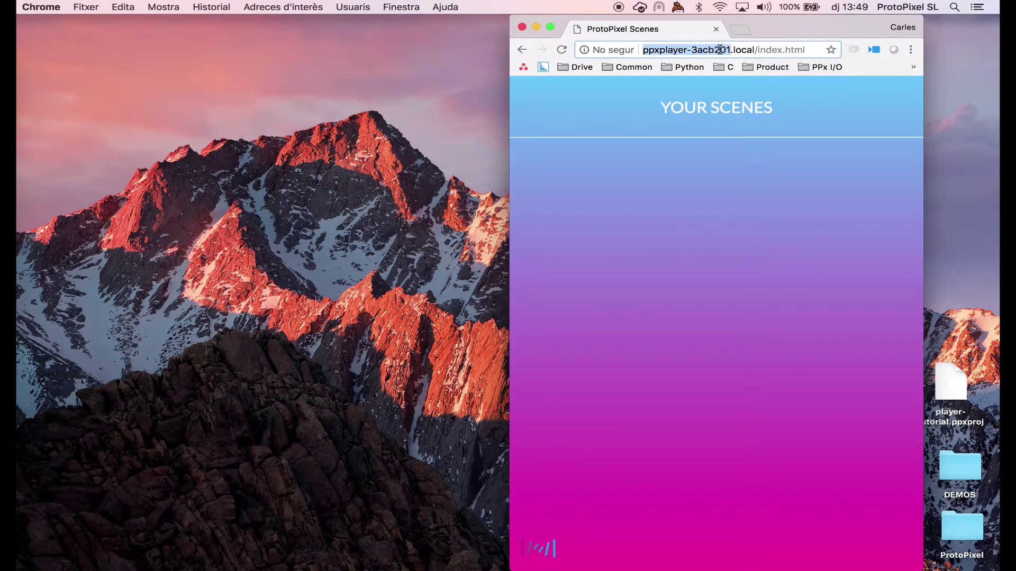
pyautogui.click(733, 49)
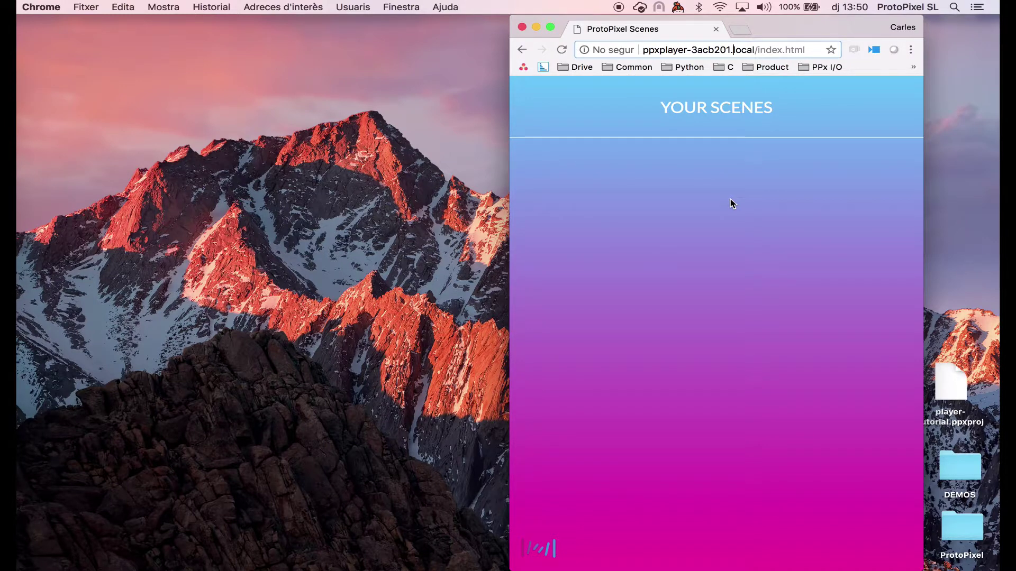
pyautogui.click(562, 49)
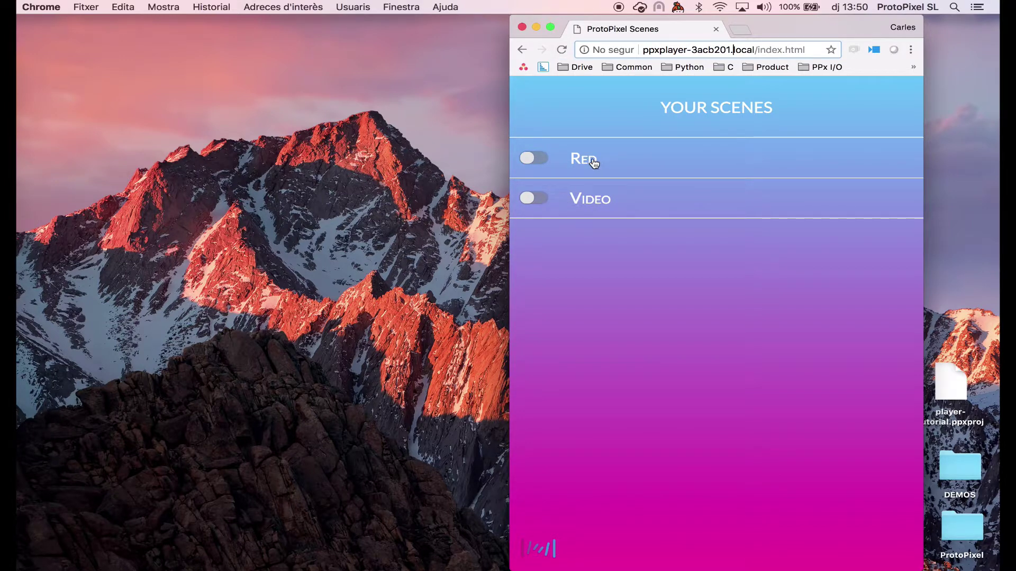
# - Switch the Red scene on in the ProtoPixel Player scenes page
pyautogui.click(533, 158)
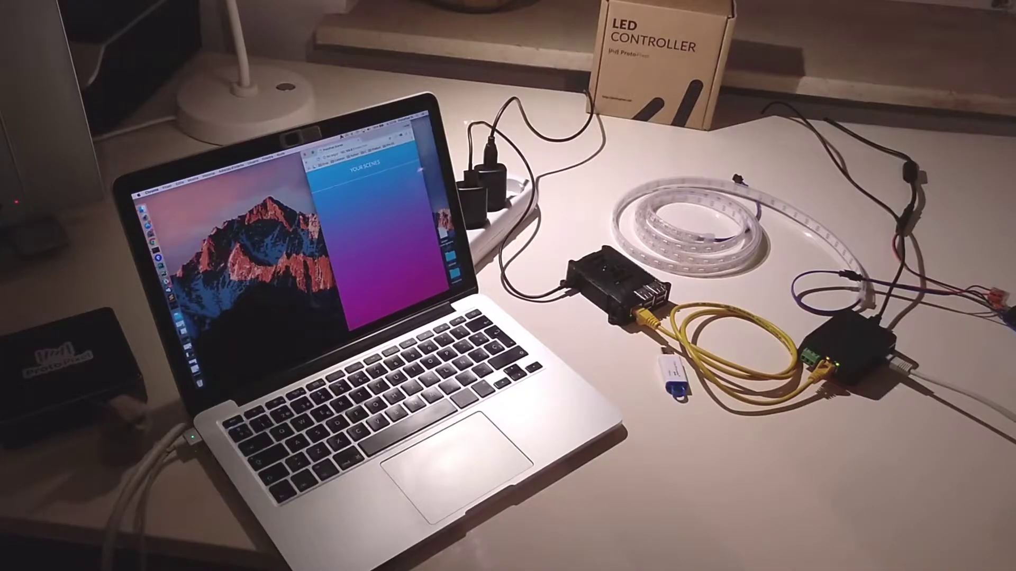